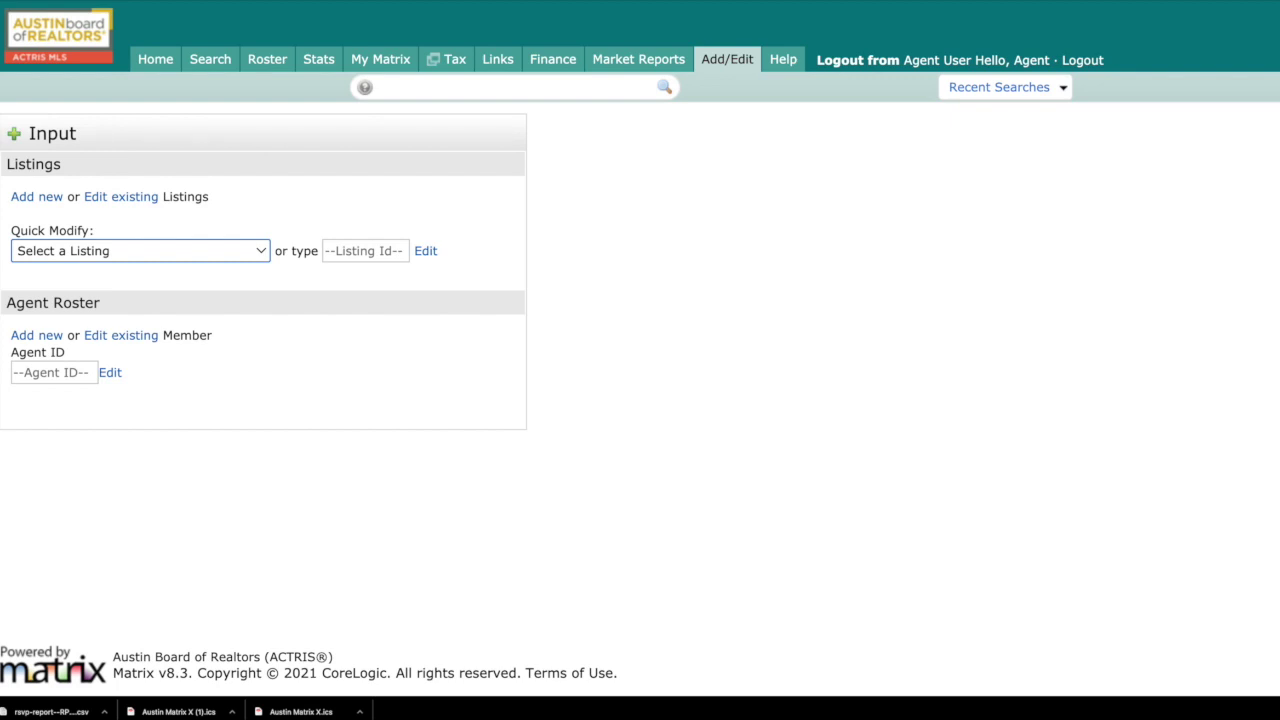
Pick listing 5305595 in Quick Modify, open its Residential Input Form, and review the Listing fields.
{"action": "left_click", "coordinate": [188, 253]}
{"action": "left_click", "coordinate": [185, 270]}
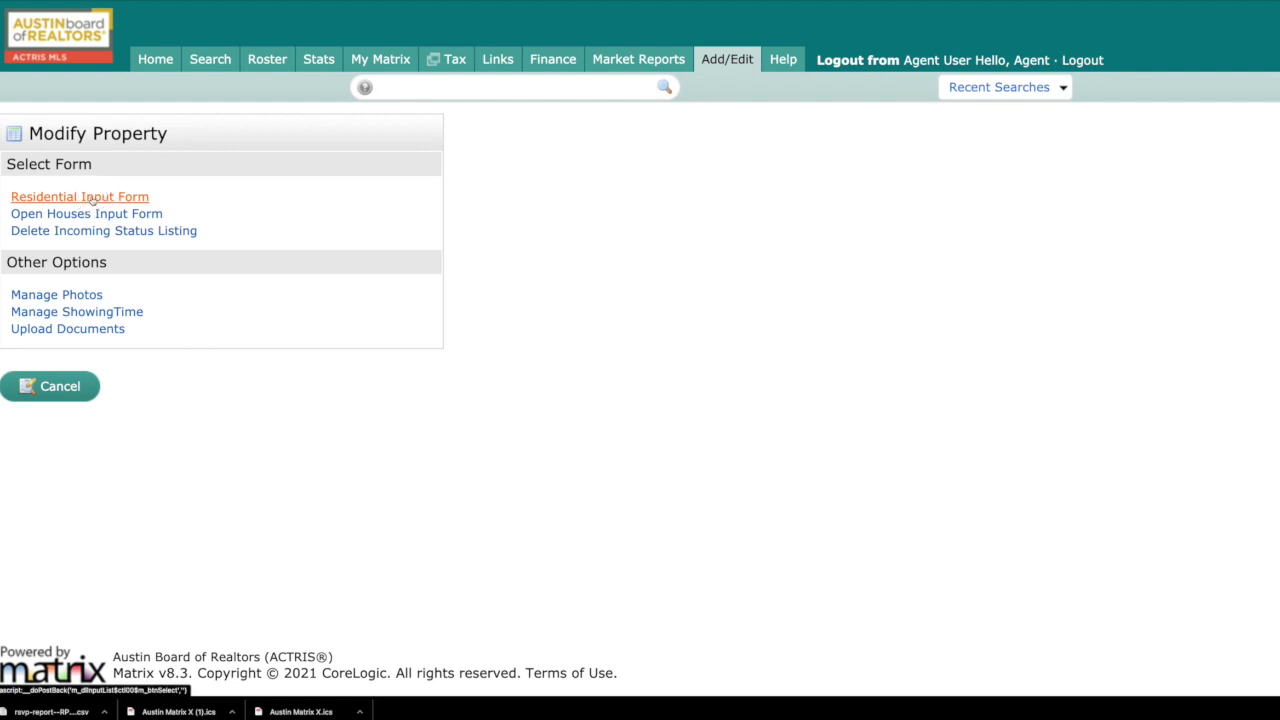
{"action": "left_click", "coordinate": [92, 199]}
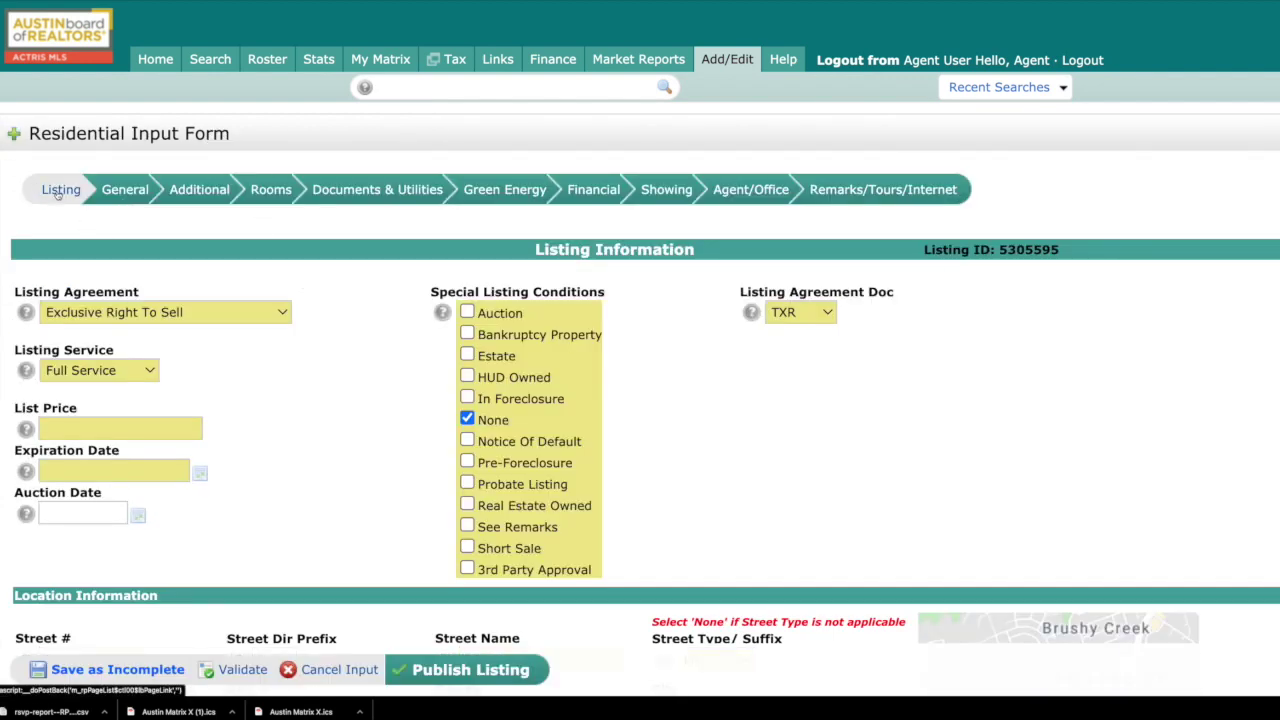
{"action": "scroll", "coordinate": [308, 400], "scroll_direction": "down", "scroll_amount": 7}
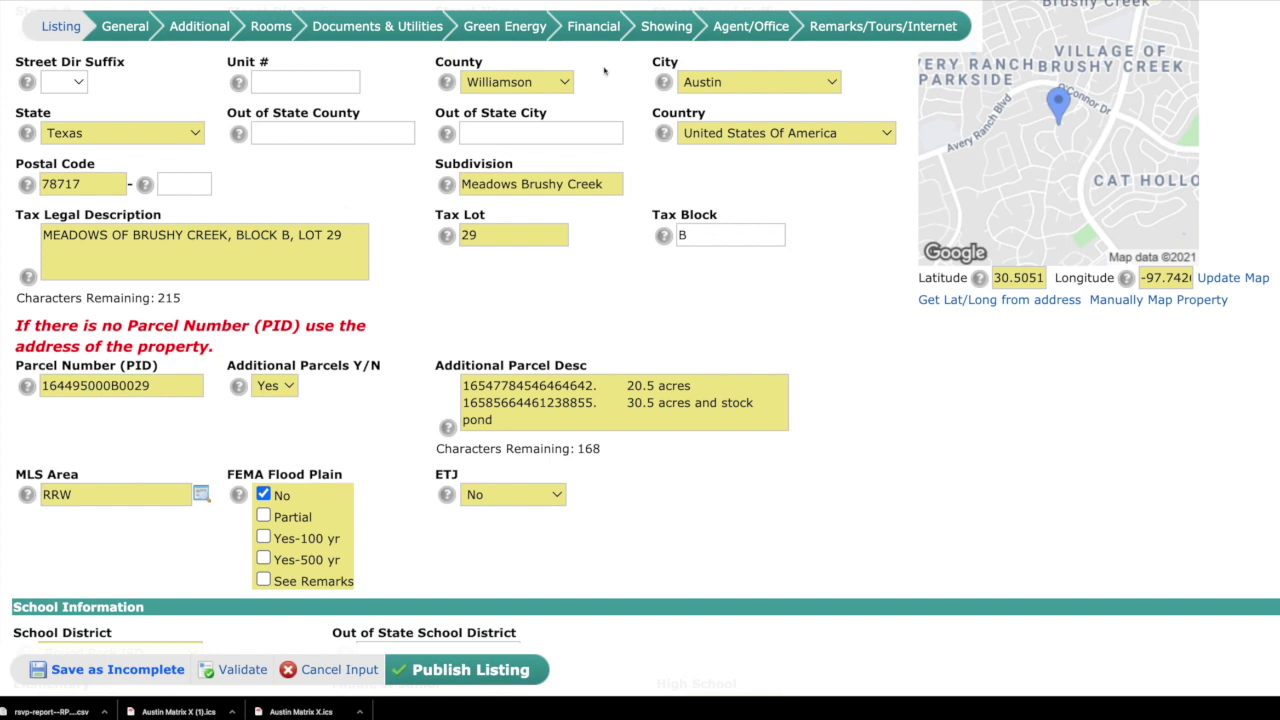
On Remarks/Tours/Internet, highlight the Public Remarks guidance and Private Remarks label, then focus Private Remarks.
{"action": "left_click", "coordinate": [835, 26]}
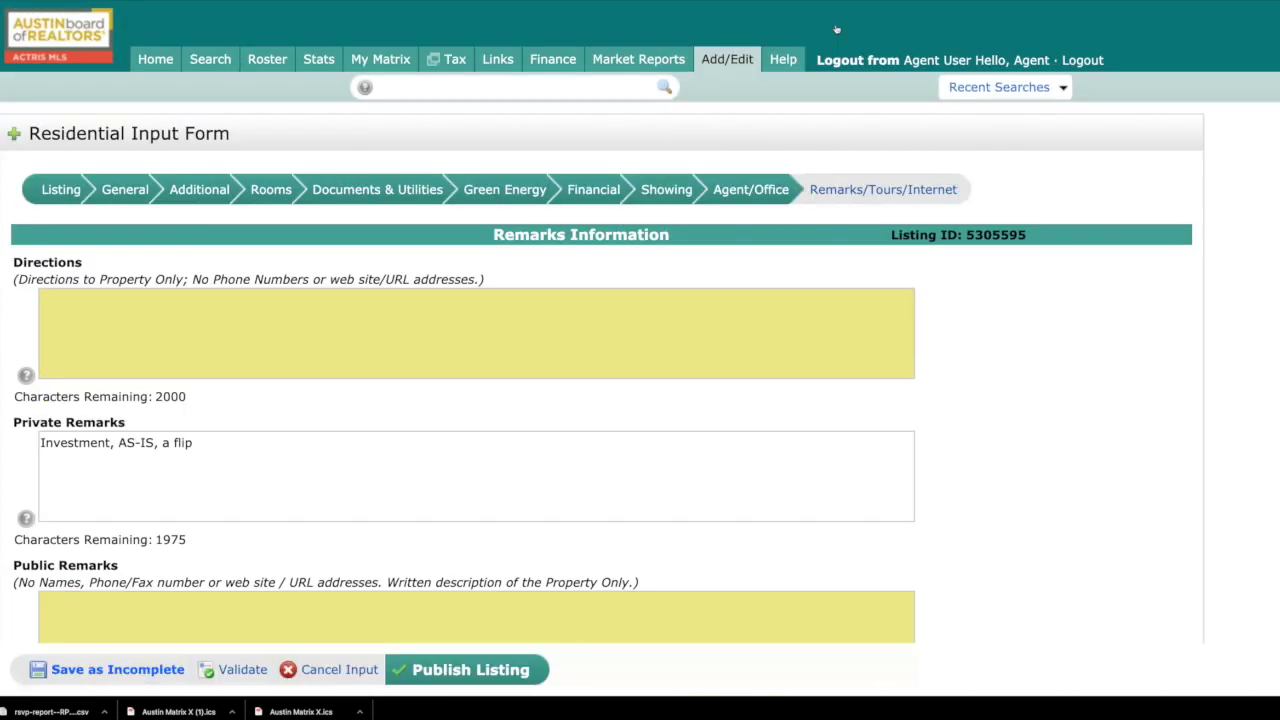
{"action": "scroll", "coordinate": [309, 478], "scroll_direction": "down", "scroll_amount": 3}
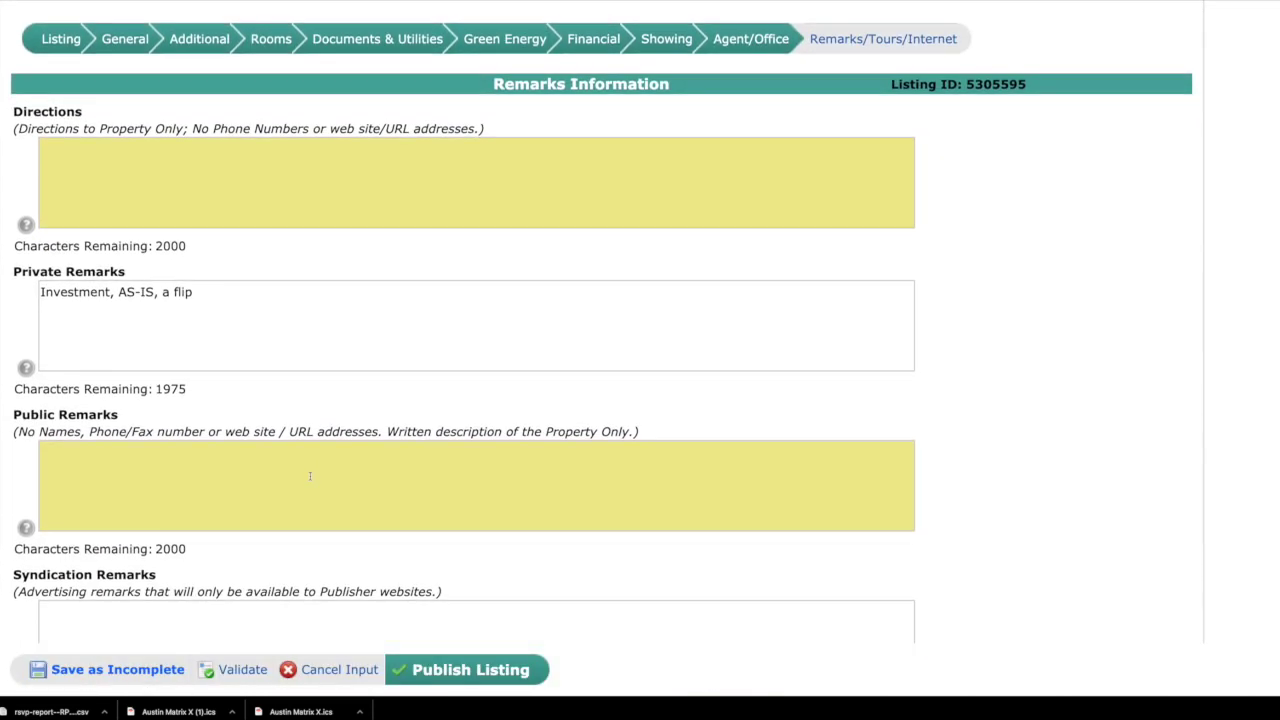
{"action": "left_click_drag", "start_coordinate": [18, 427], "coordinate": [386, 427]}
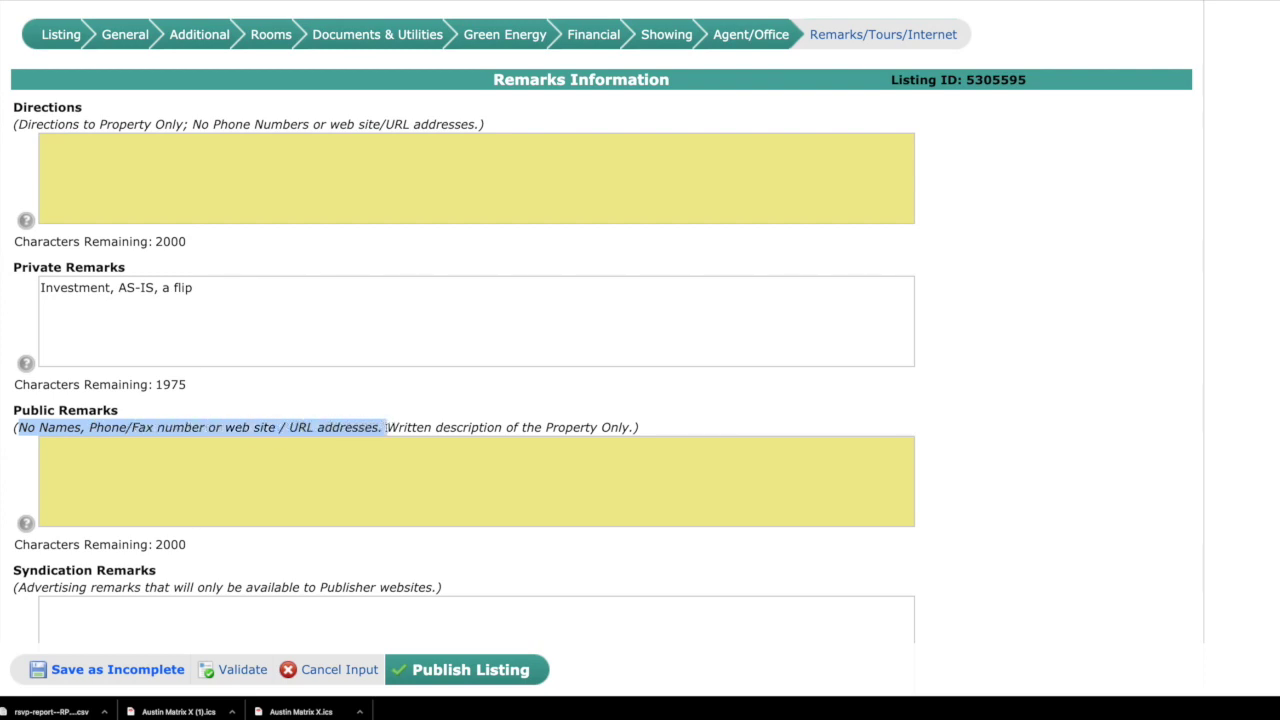
{"action": "left_click_drag", "start_coordinate": [138, 268], "coordinate": [14, 268]}
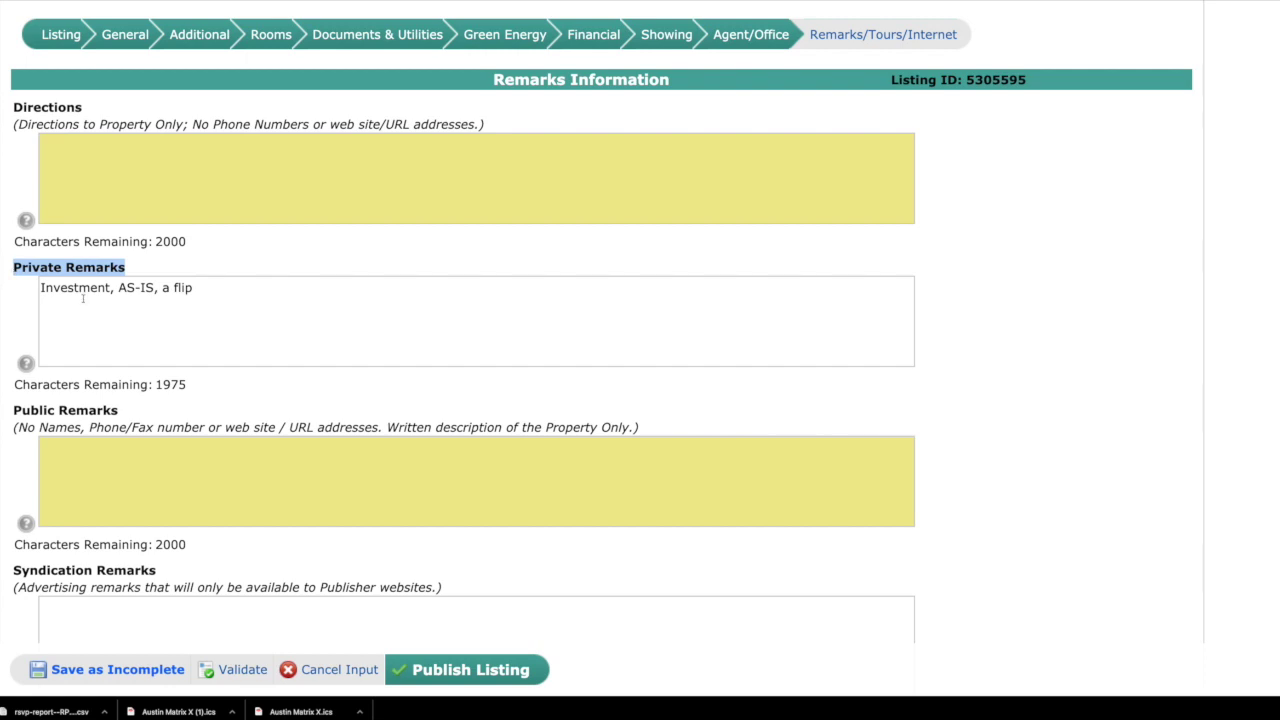
{"action": "left_click", "coordinate": [143, 326]}
Review the Showing section's appointment-only showings, lockbox location and Showing Instructions text.
{"action": "scroll", "coordinate": [551, 157], "scroll_direction": "up", "scroll_amount": 1}
{"action": "left_click", "coordinate": [655, 52]}
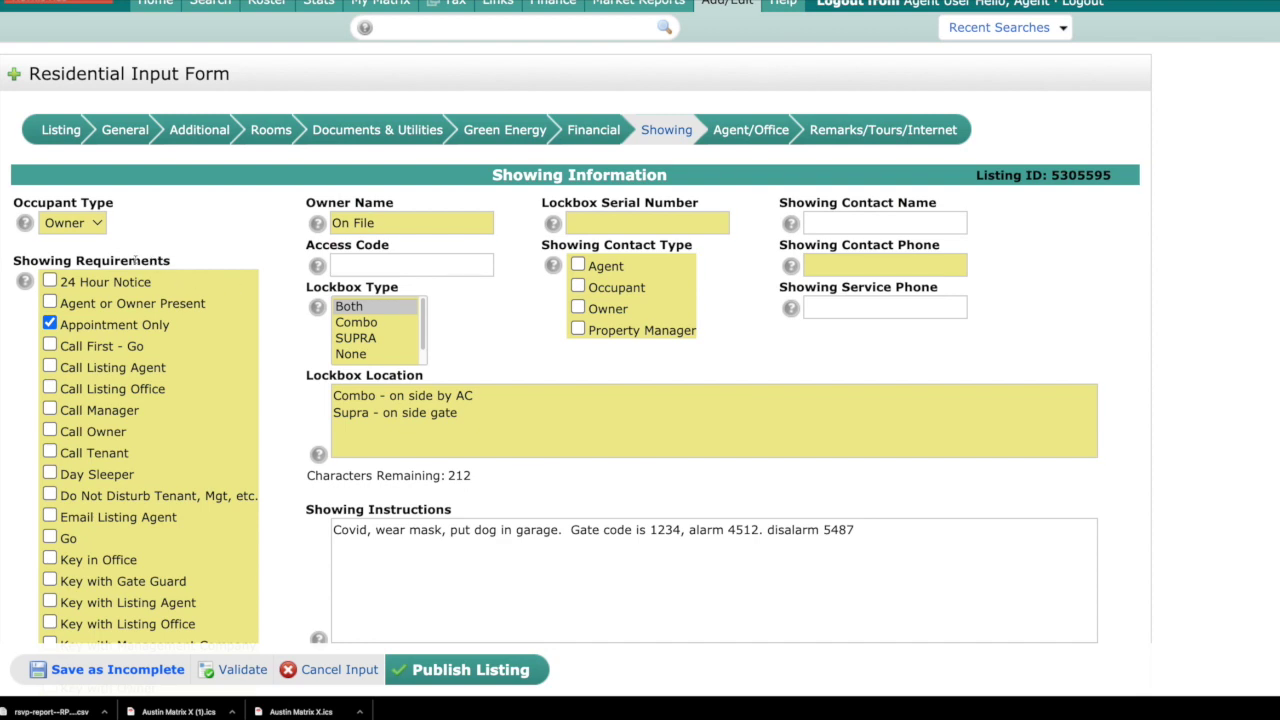
{"action": "scroll", "coordinate": [251, 337], "scroll_direction": "down", "scroll_amount": 5}
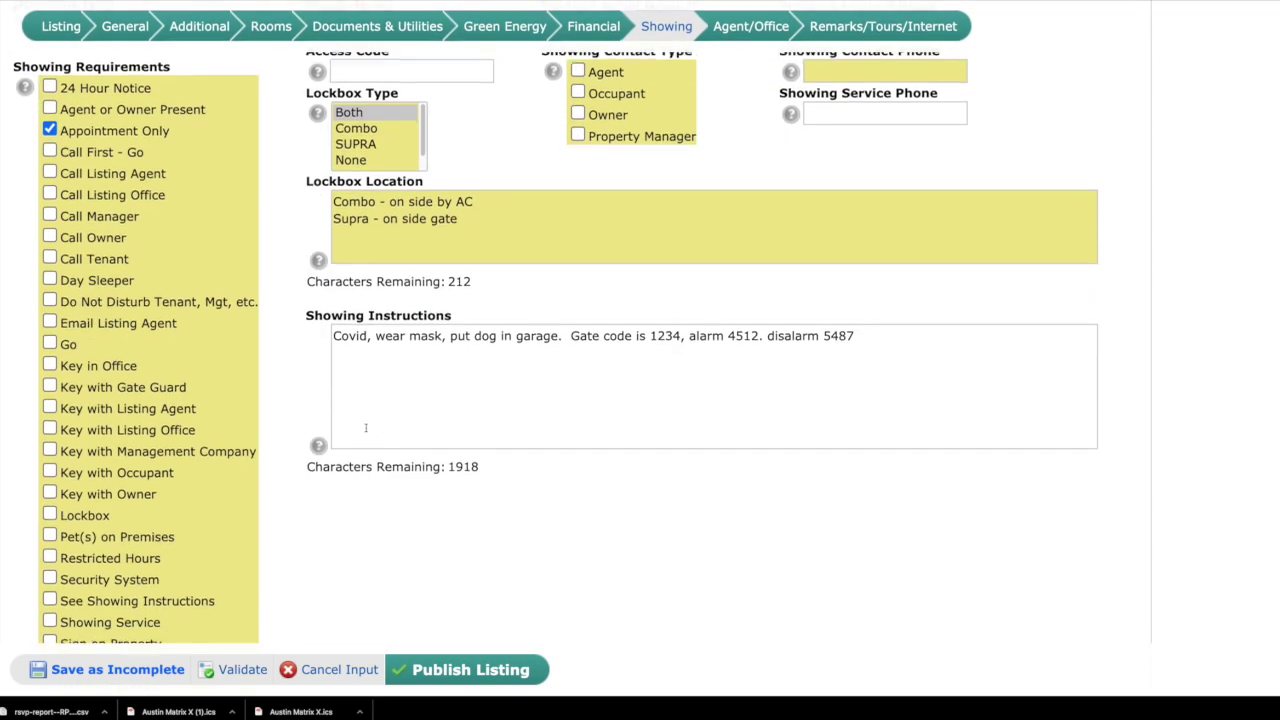
{"action": "left_click", "coordinate": [335, 322]}
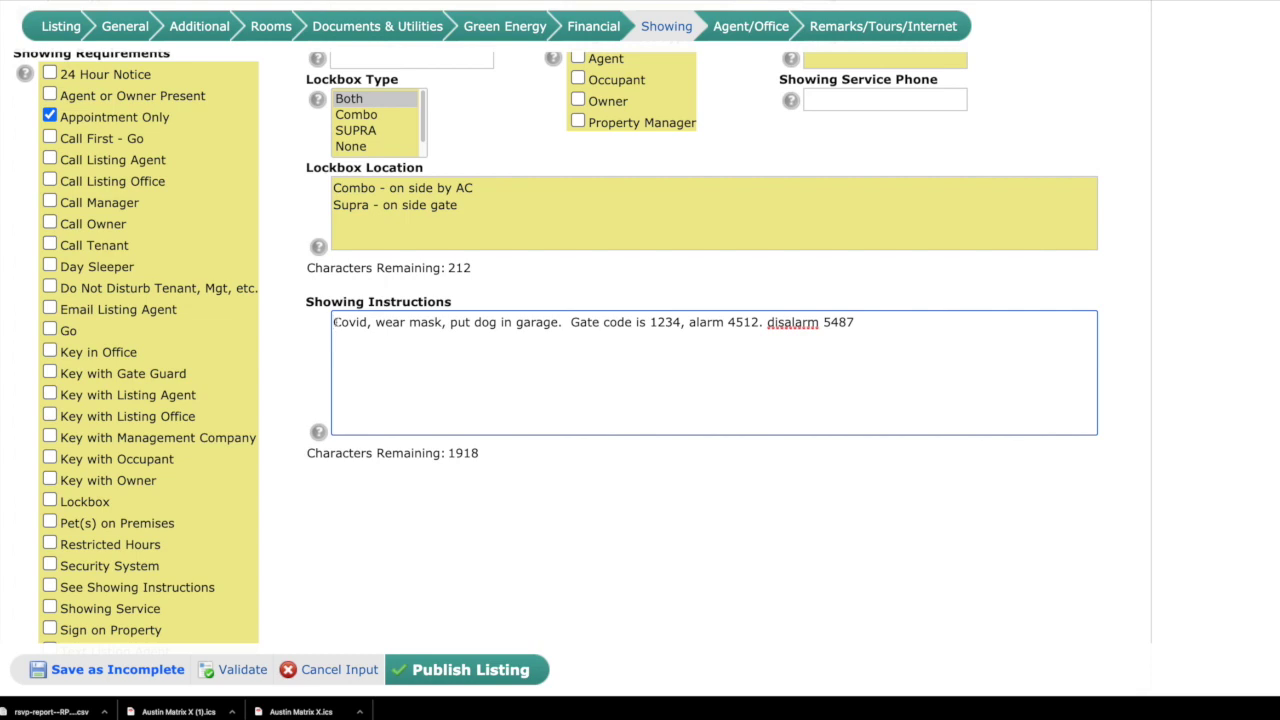
{"action": "scroll", "coordinate": [744, 40], "scroll_direction": "up", "scroll_amount": 2}
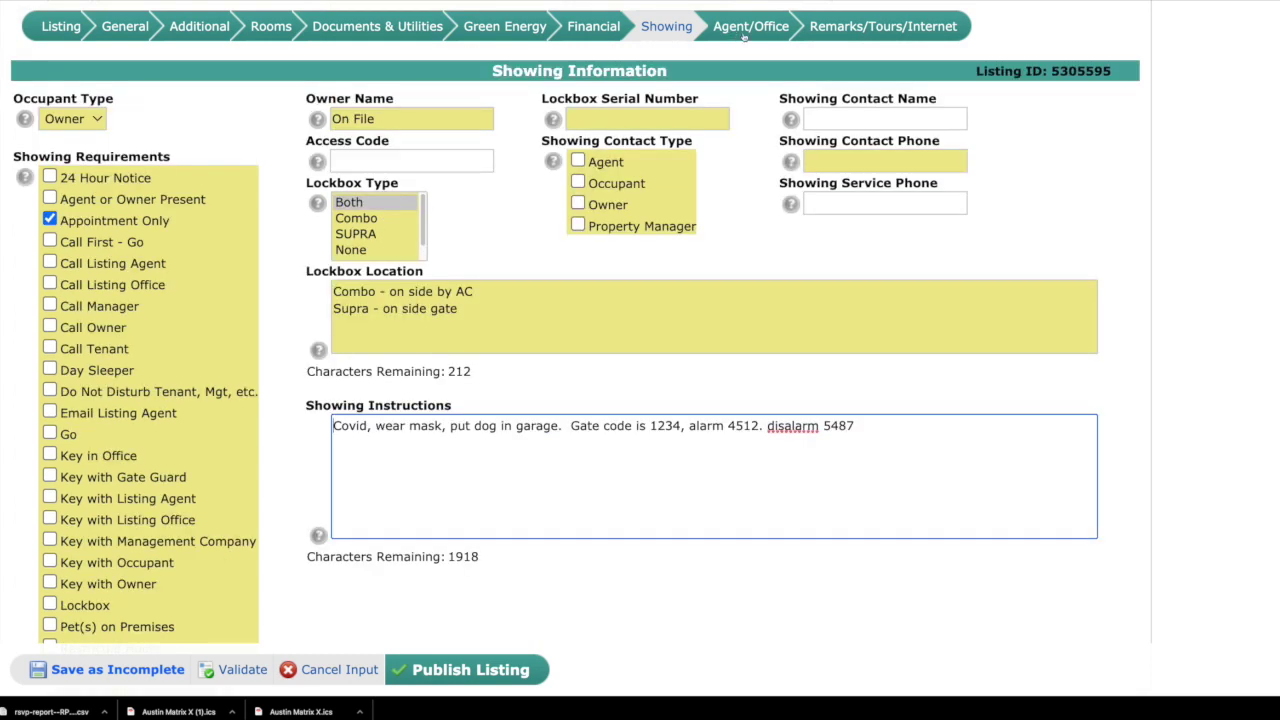
Revisit Remarks to highlight the Directions hint, then return to the Listing Information section.
{"action": "left_click", "coordinate": [848, 28]}
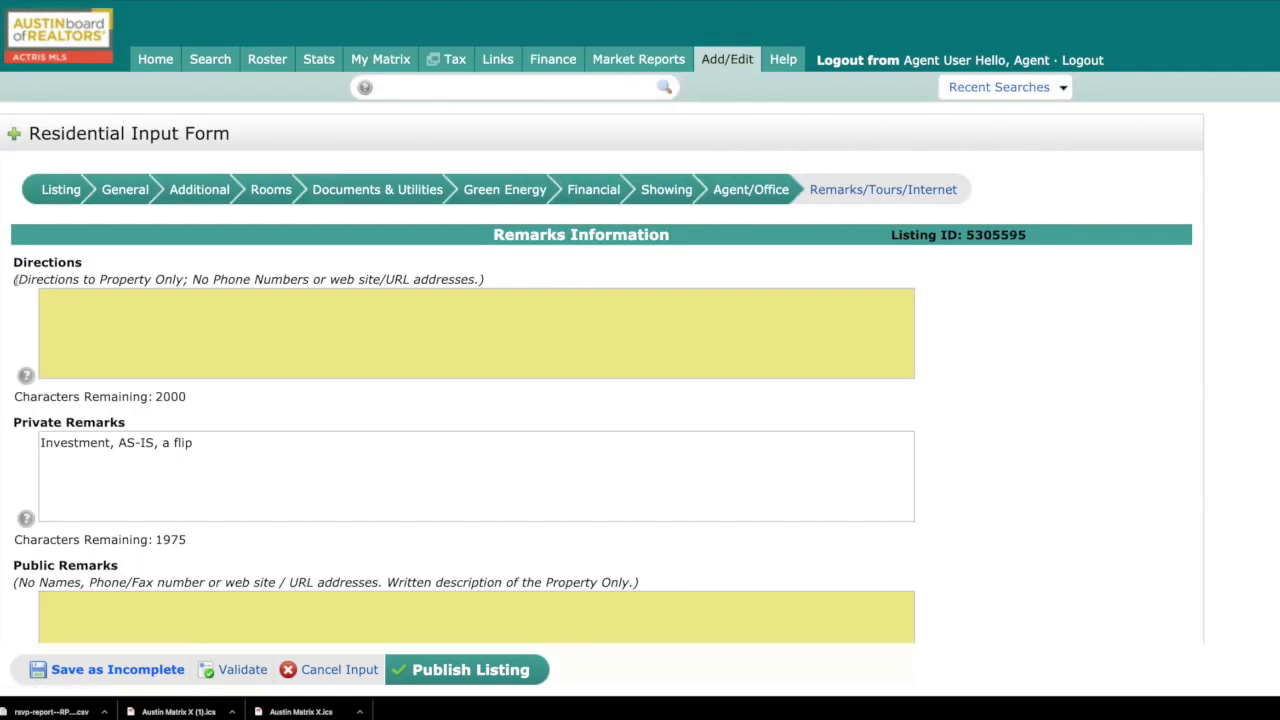
{"action": "left_click_drag", "start_coordinate": [20, 279], "coordinate": [155, 283]}
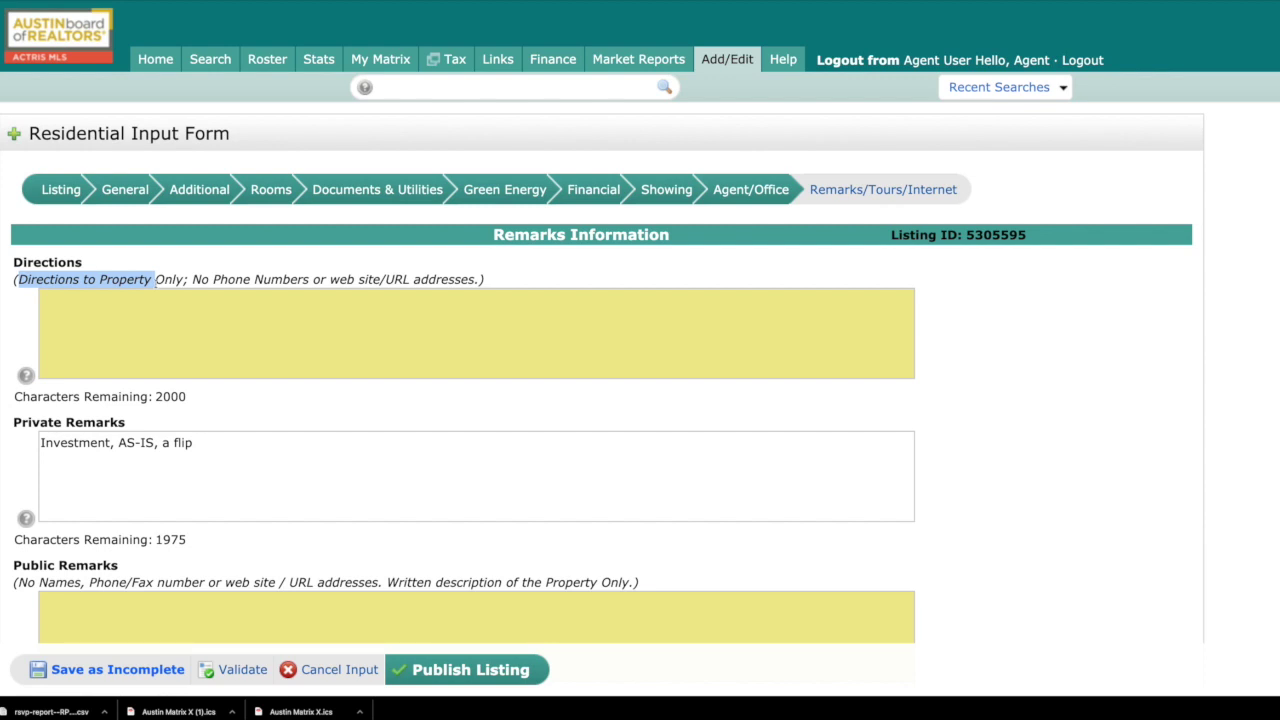
{"action": "left_click", "coordinate": [61, 191]}
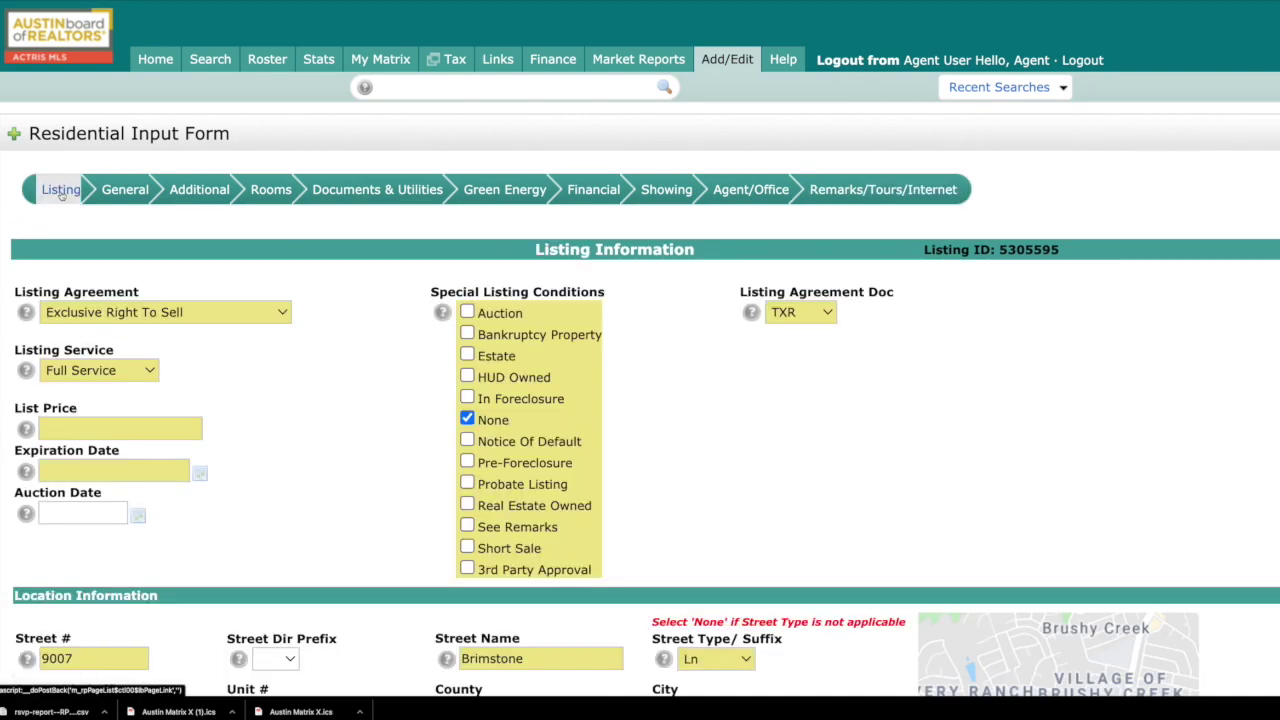
Check the parcel details, nudge the property's map pin, and save the listing as incomplete.
{"action": "scroll", "coordinate": [728, 466], "scroll_direction": "down", "scroll_amount": 5}
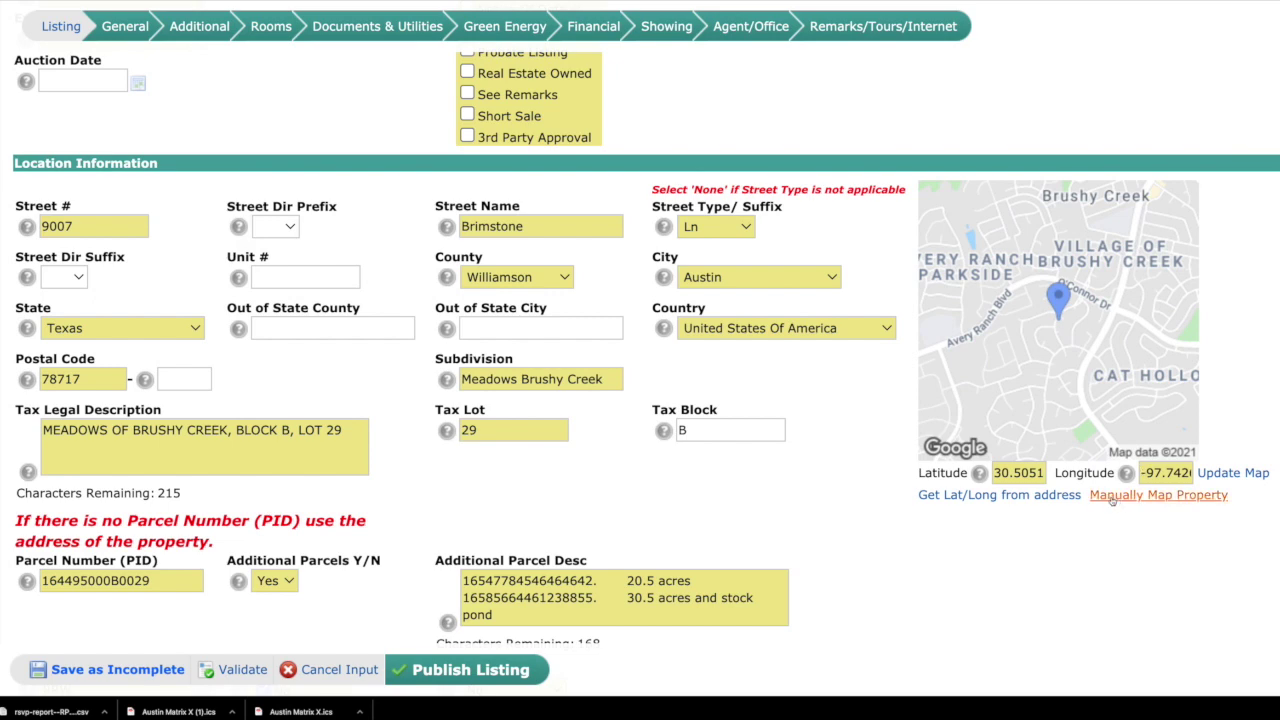
{"action": "left_click", "coordinate": [1111, 496]}
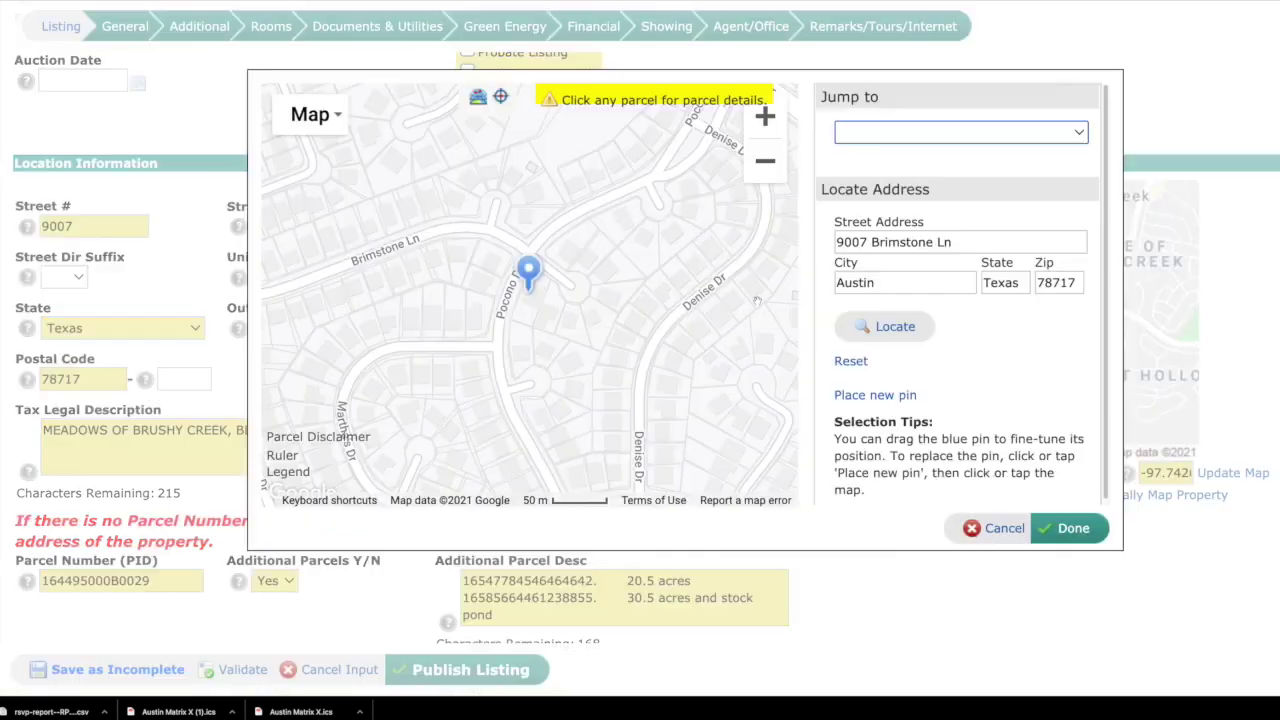
{"action": "left_click", "coordinate": [527, 313]}
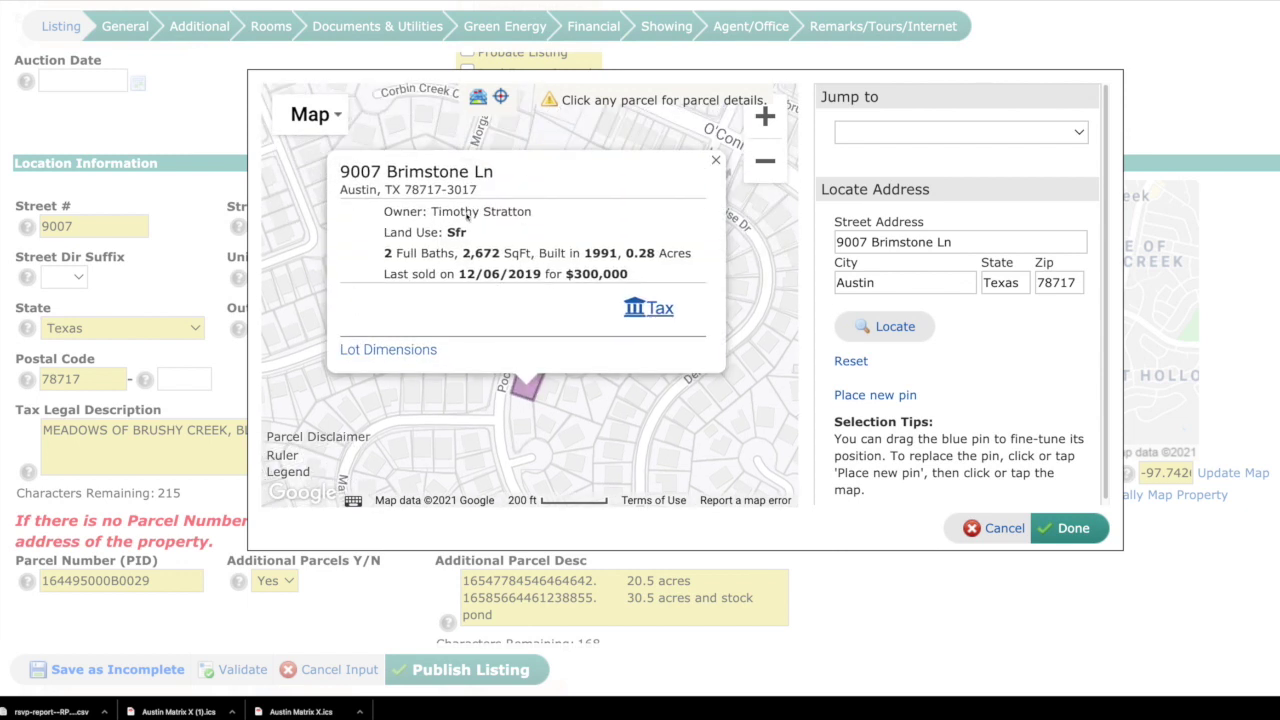
{"action": "left_click", "coordinate": [716, 160]}
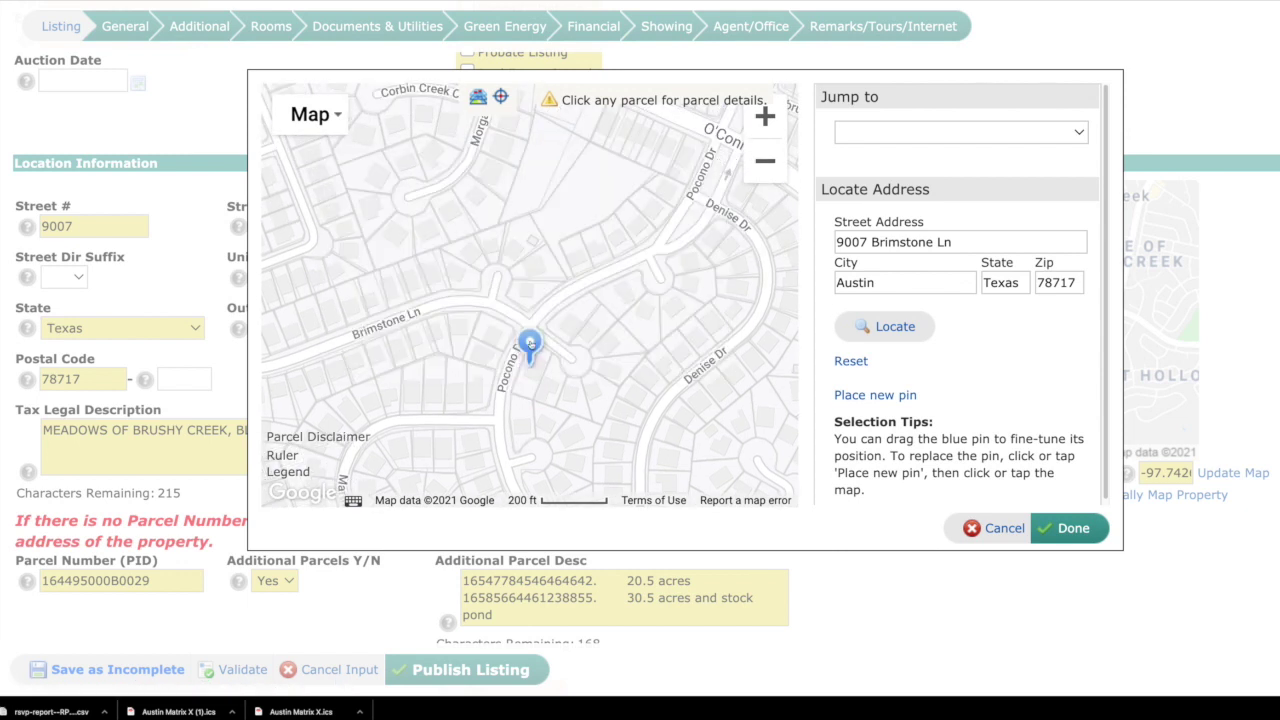
{"action": "mouse_move", "coordinate": [525, 350]}
{"action": "left_mouse_down"}
{"action": "mouse_move", "coordinate": [583, 330]}
{"action": "mouse_move", "coordinate": [571, 298]}
{"action": "mouse_move", "coordinate": [535, 345]}
{"action": "left_mouse_up"}
{"action": "left_click", "coordinate": [1071, 532]}
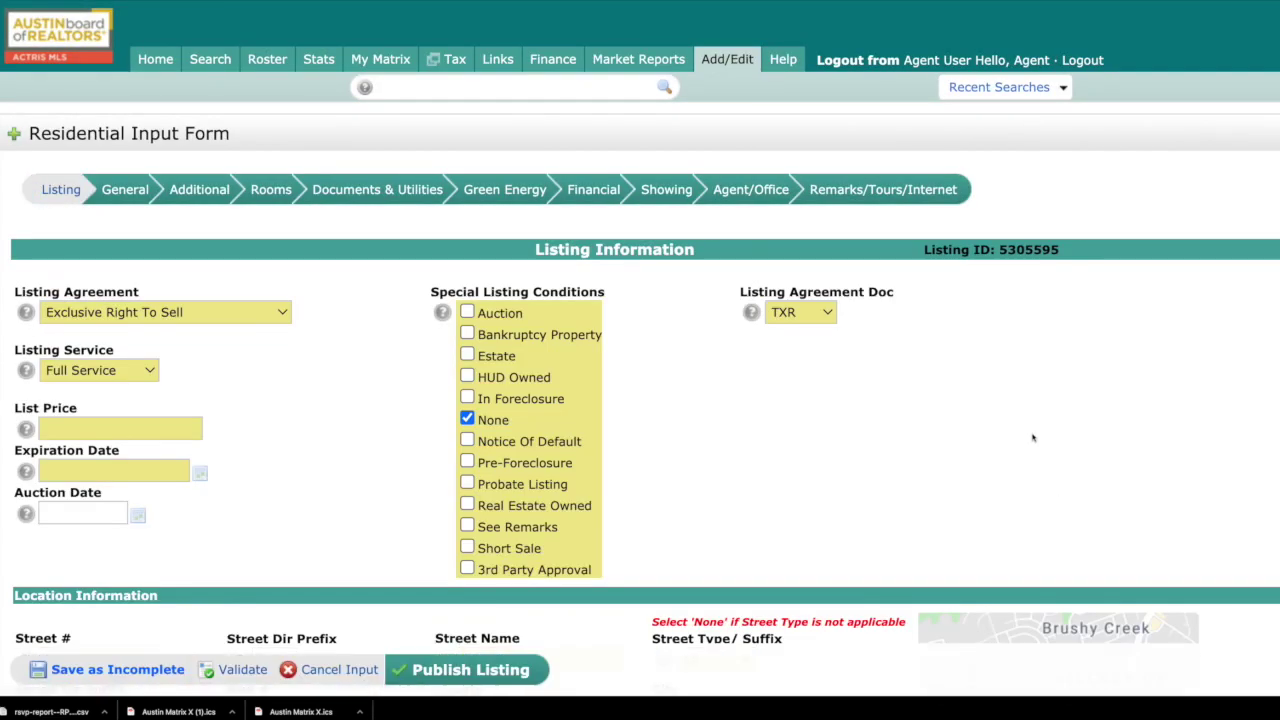
{"action": "left_click", "coordinate": [110, 670]}
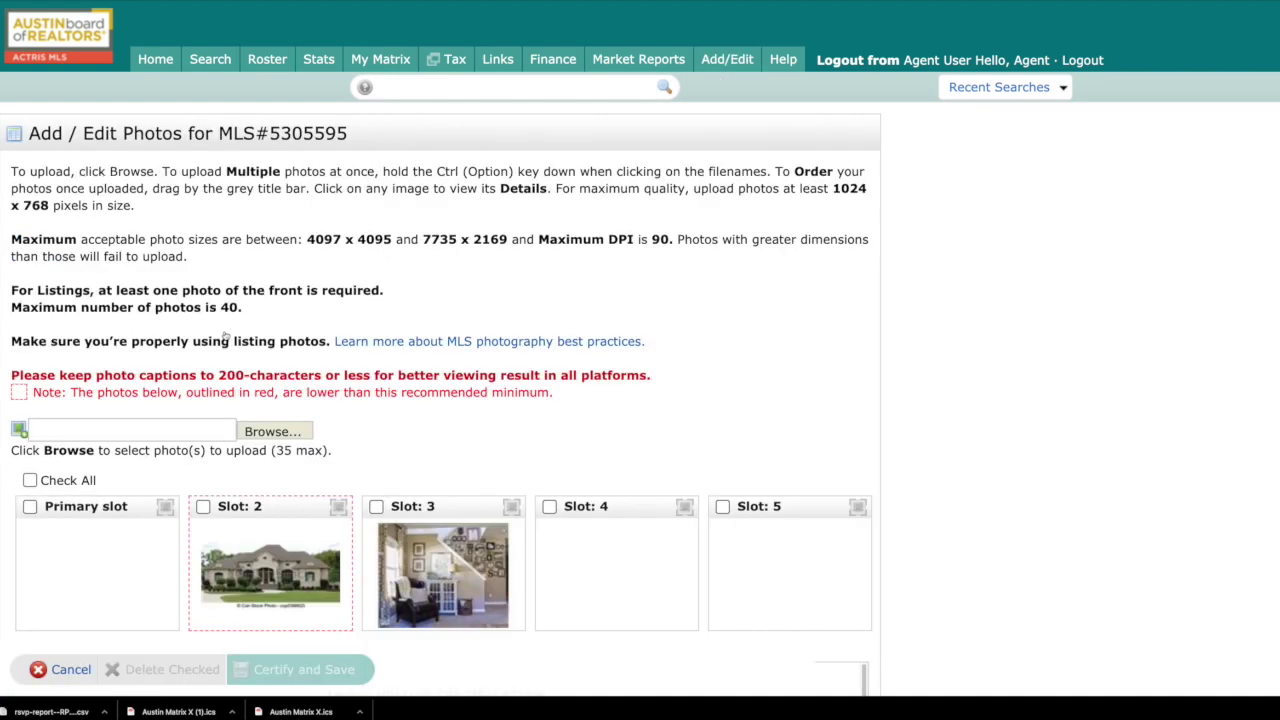
Scroll through the Add / Edit Photos slots for MLS#5305595.
{"action": "scroll", "coordinate": [556, 400], "scroll_direction": "down", "scroll_amount": 3}
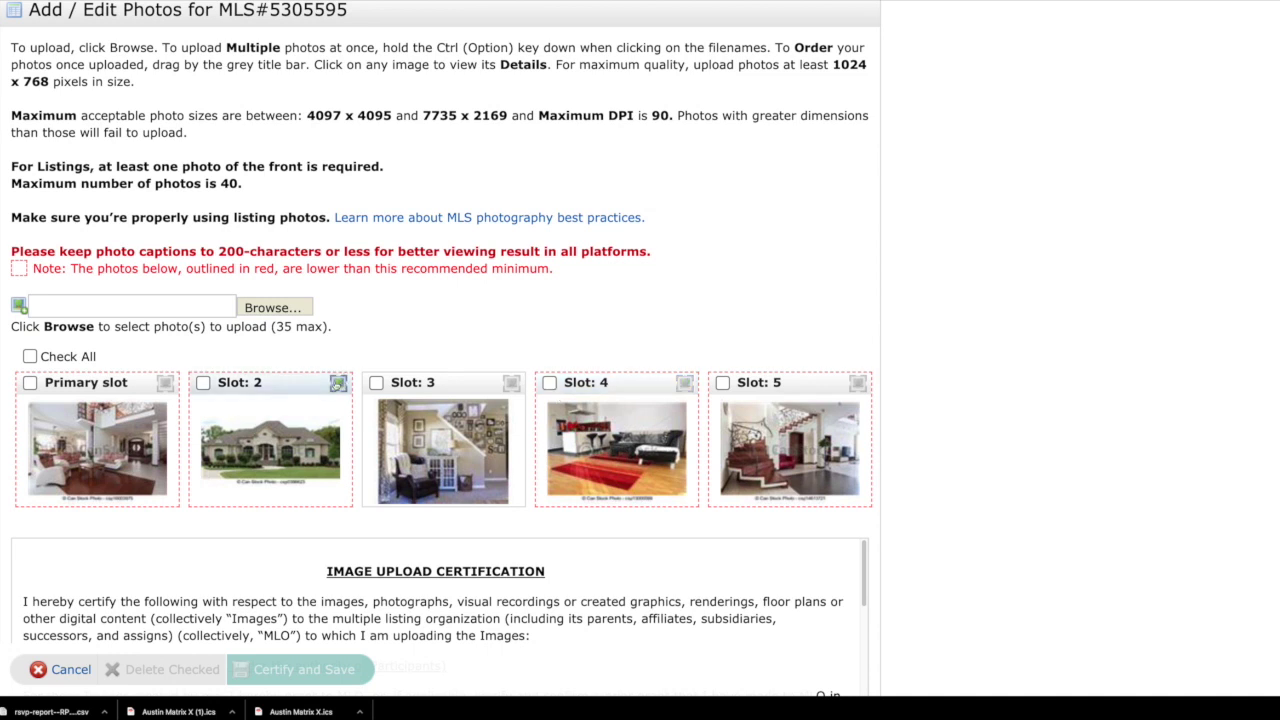
Caption the Slot 2 photo 'Virtually staged', then certify and save the update.
{"action": "left_click", "coordinate": [338, 383]}
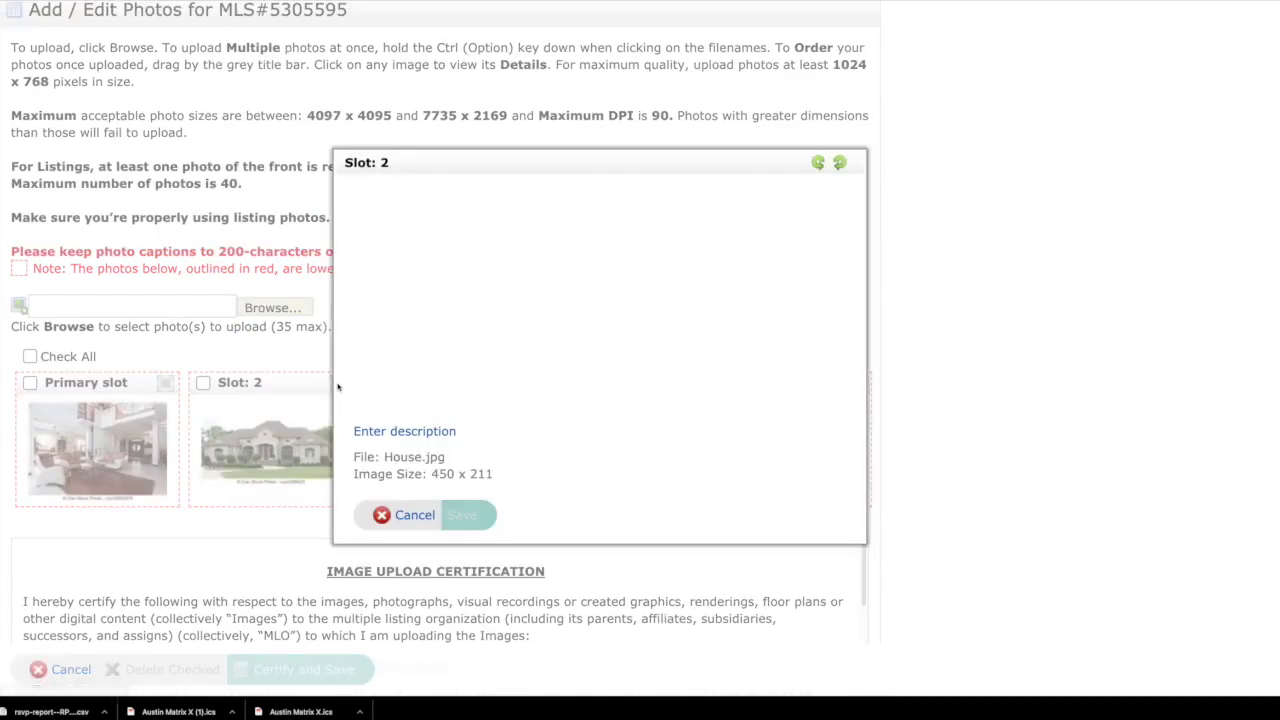
{"action": "left_click", "coordinate": [380, 431]}
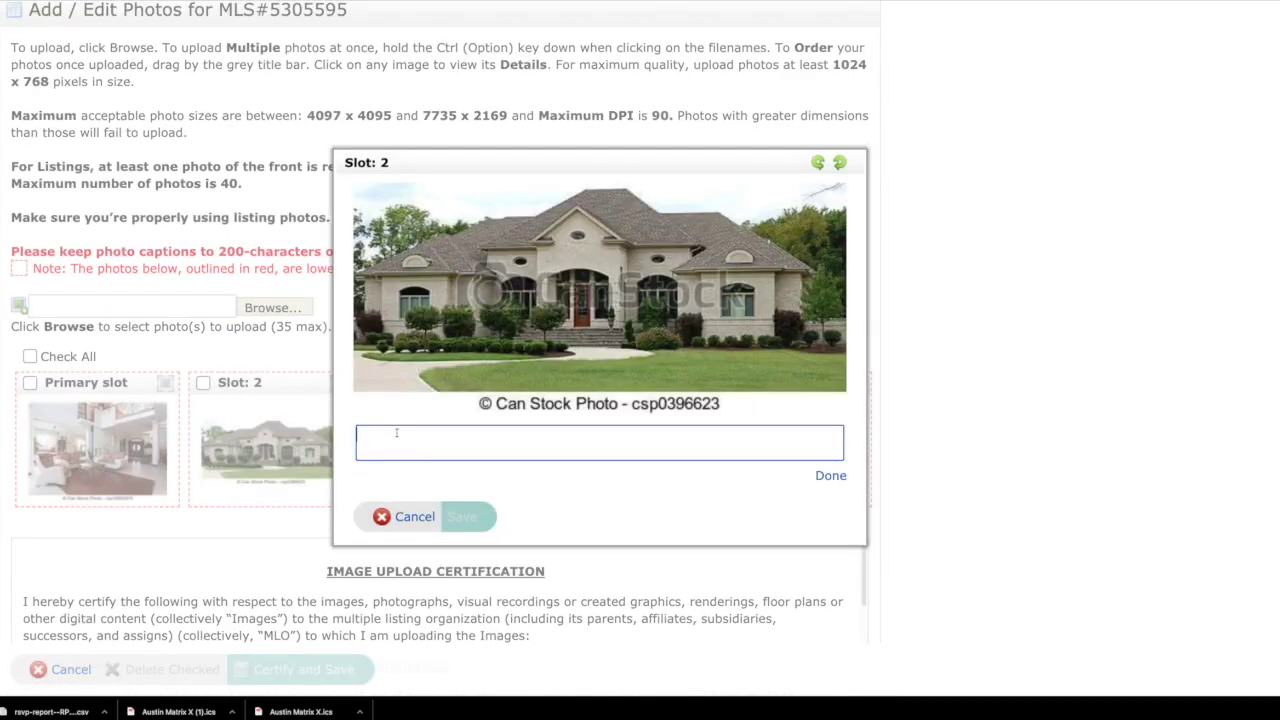
{"action": "type", "text": "Virtually staged"}
{"action": "left_click", "coordinate": [824, 476]}
{"action": "left_click", "coordinate": [466, 515]}
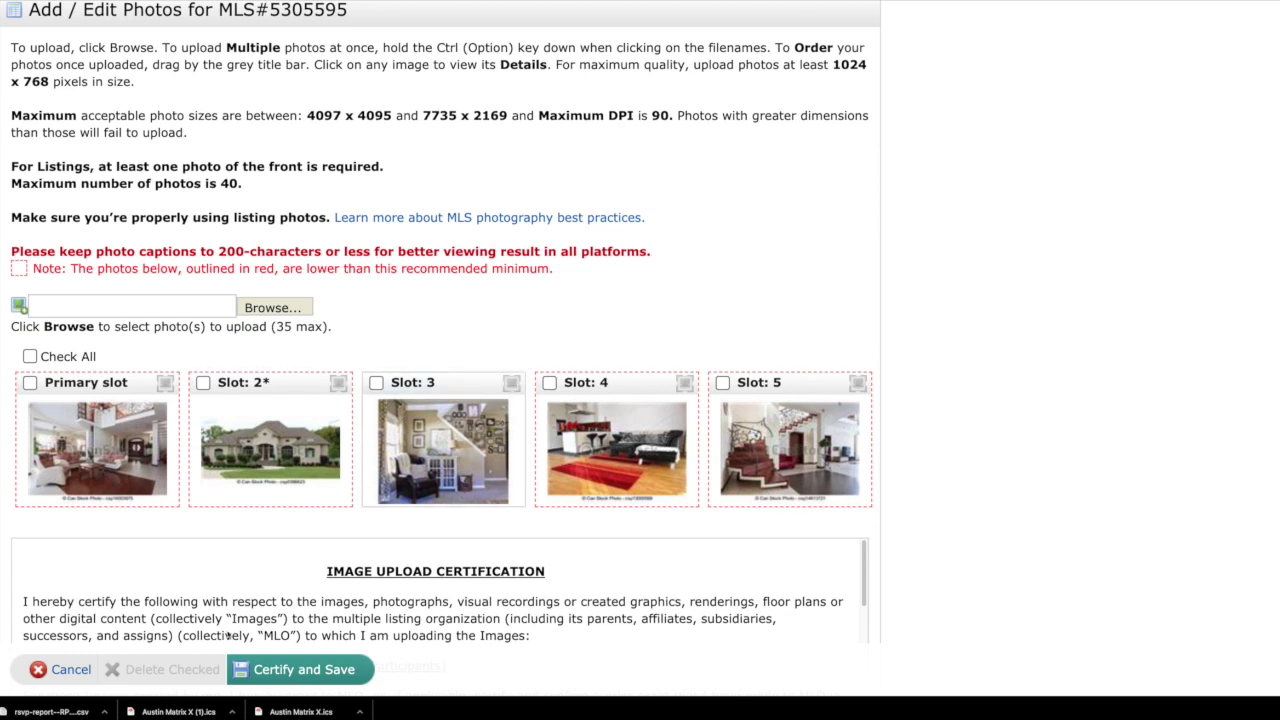
{"action": "left_click", "coordinate": [265, 672]}
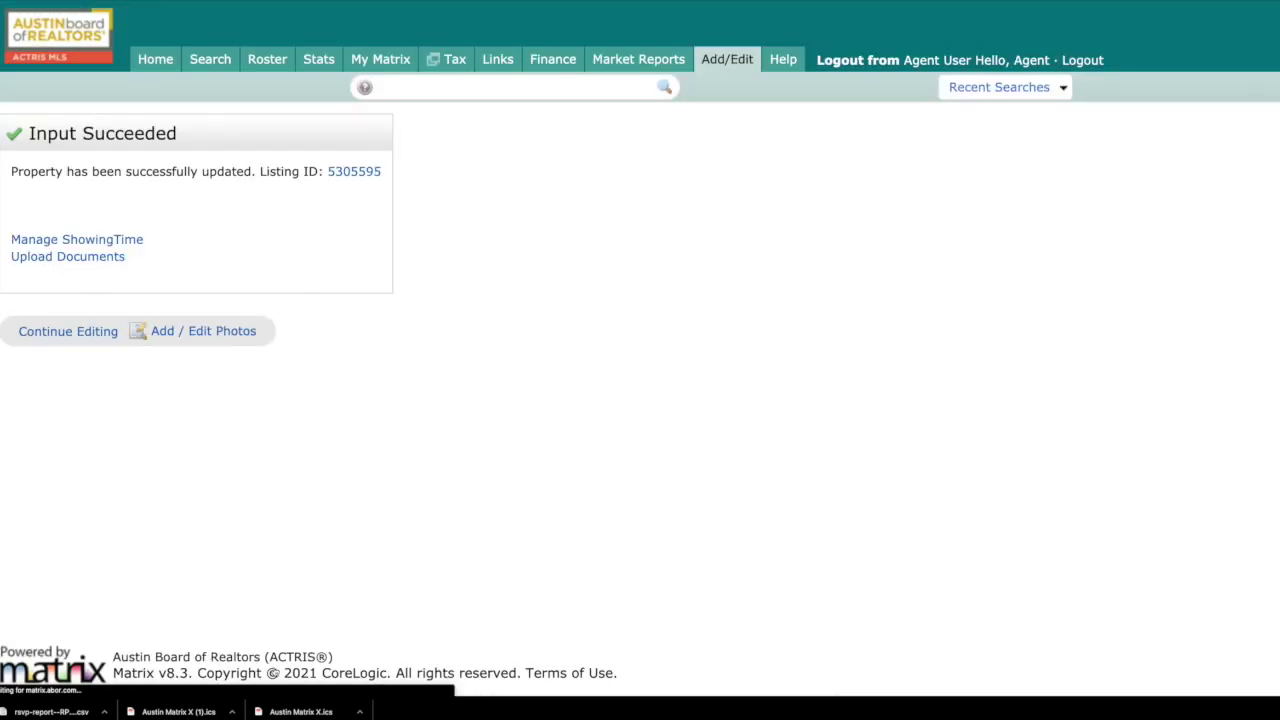